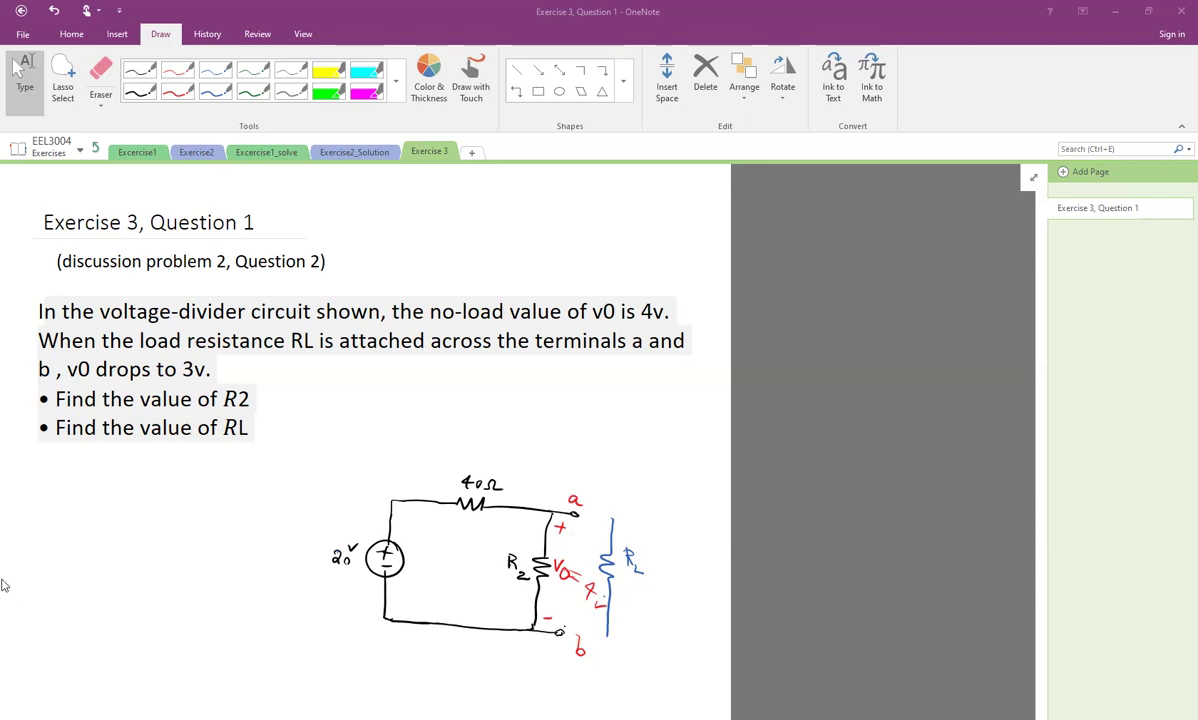
- Draw a green ink loop around the upper voltage-divider circuit sketch
{"action": "left_click", "coordinate": [246, 91]}
{"action": "mouse_move", "coordinate": [353, 483]}
{"action": "left_mouse_down"}
{"action": "mouse_move", "coordinate": [412, 458]}
{"action": "mouse_move", "coordinate": [577, 475]}
{"action": "mouse_move", "coordinate": [588, 580]}
{"action": "mouse_move", "coordinate": [515, 665]}
{"action": "mouse_move", "coordinate": [330, 616]}
{"action": "mouse_move", "coordinate": [350, 478]}
{"action": "left_mouse_up"}
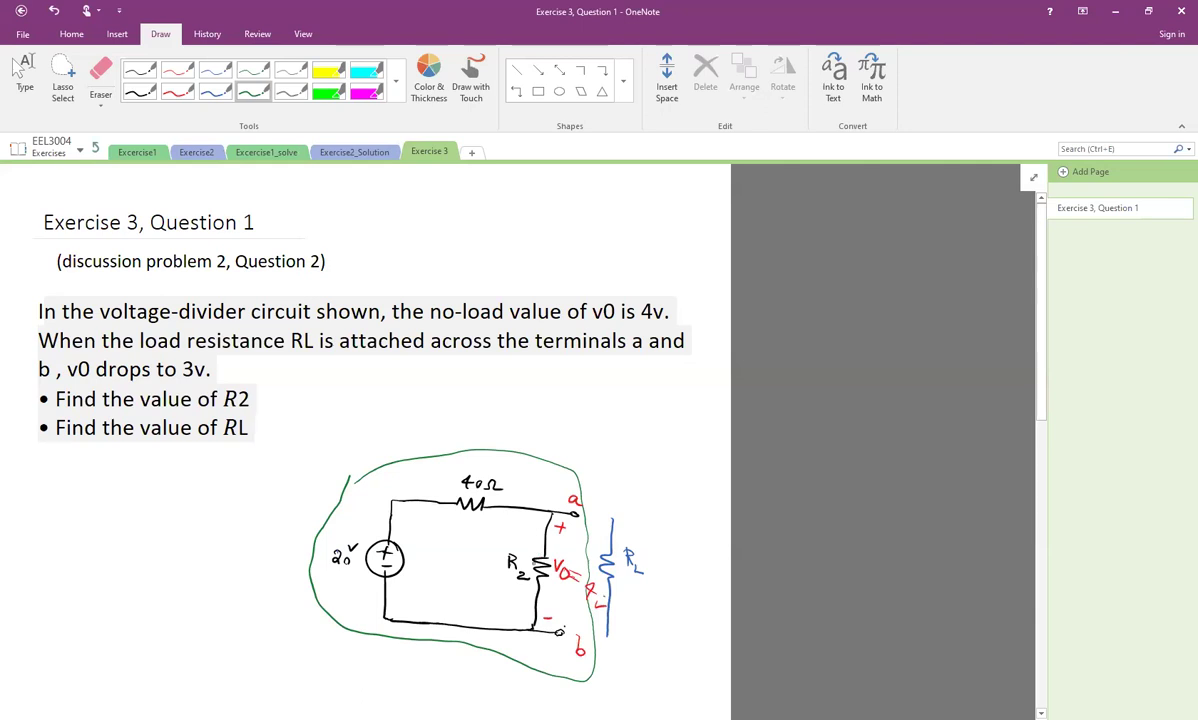
{"action": "left_click", "coordinate": [25, 75]}
- Retrace the lower circuit's top wire from terminal a to RL in blue ink
{"action": "scroll", "coordinate": [250, 530], "scroll_direction": "down", "scroll_amount": 2}
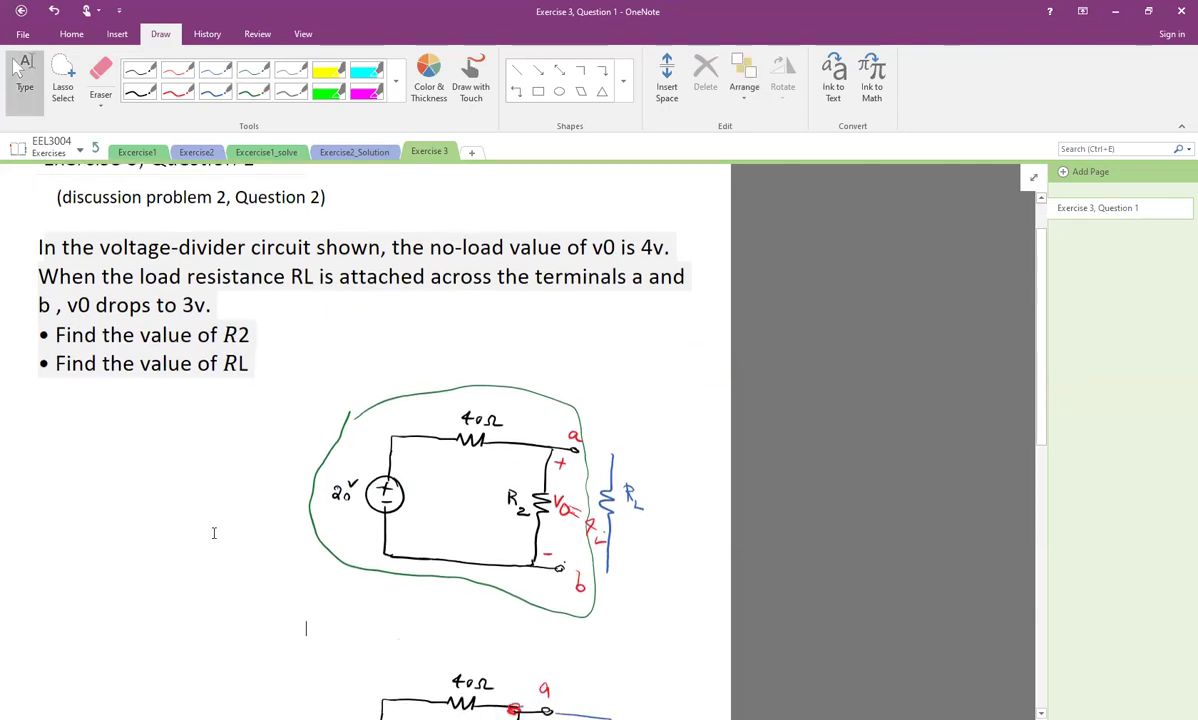
{"action": "left_click", "coordinate": [215, 91]}
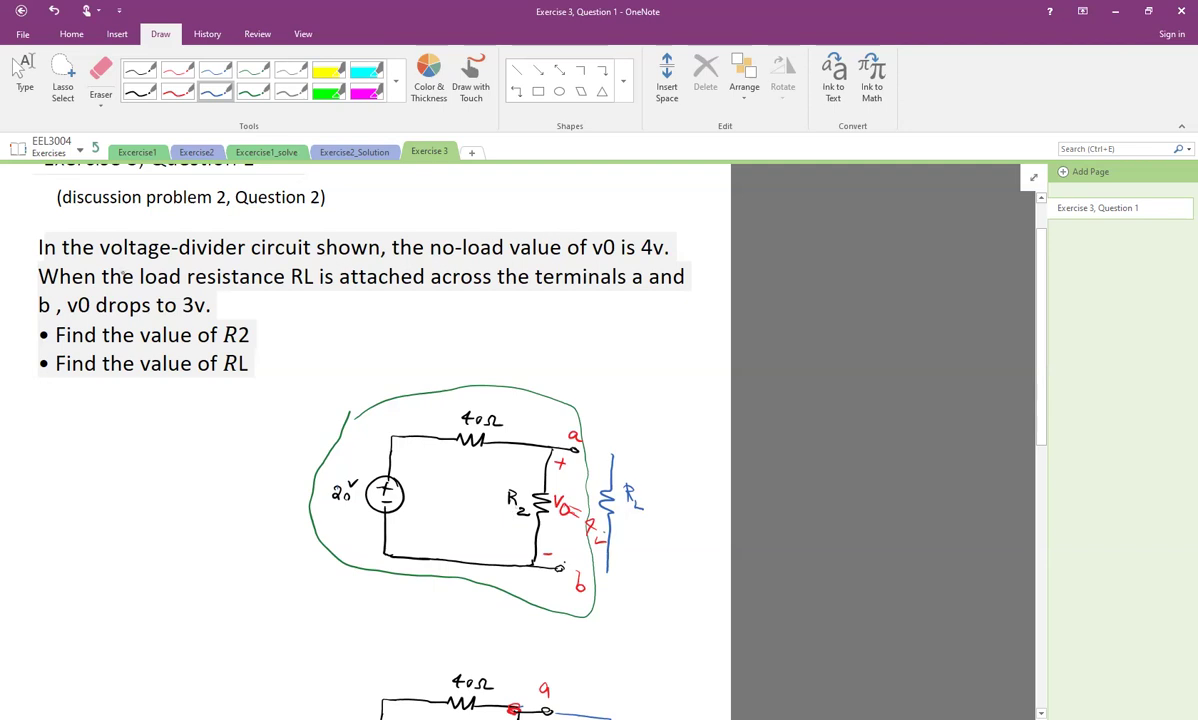
{"action": "left_click", "coordinate": [24, 75]}
{"action": "scroll", "coordinate": [370, 400], "scroll_direction": "down", "scroll_amount": 3}
{"action": "left_click", "coordinate": [306, 435]}
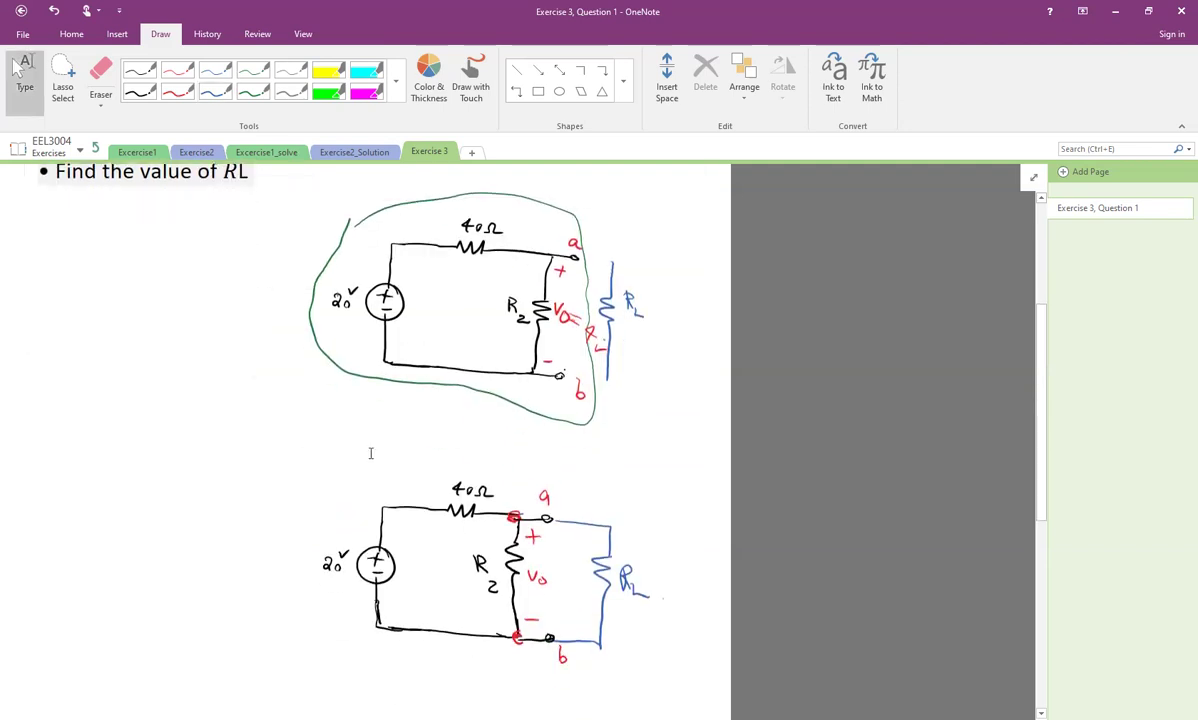
{"action": "left_click_drag", "start_coordinate": [552, 520], "coordinate": [610, 520]}
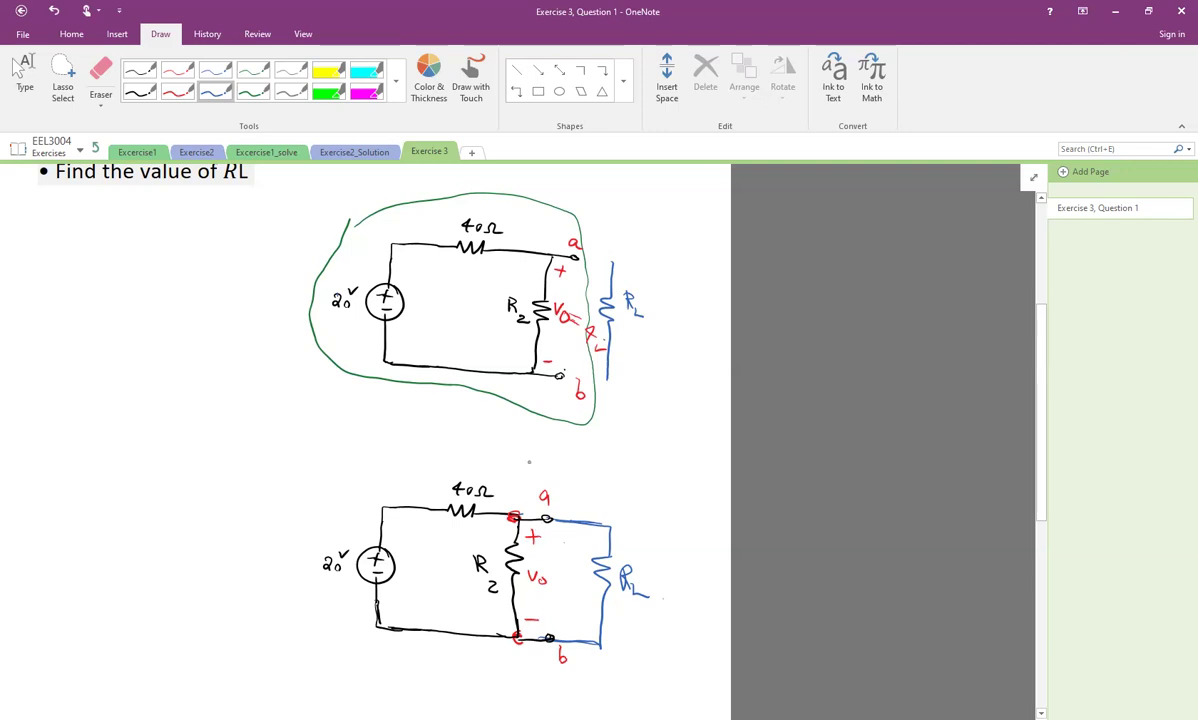
- Write '= 3v' in red after Vo beside the lower circuit's load
{"action": "left_click", "coordinate": [177, 92]}
{"action": "left_click_drag", "start_coordinate": [554, 576], "coordinate": [562, 576]}
{"action": "mouse_move", "coordinate": [554, 580]}
{"action": "left_mouse_down"}
{"action": "mouse_move", "coordinate": [579, 591]}
{"action": "mouse_move", "coordinate": [571, 601]}
{"action": "mouse_move", "coordinate": [590, 600]}
{"action": "left_mouse_up"}
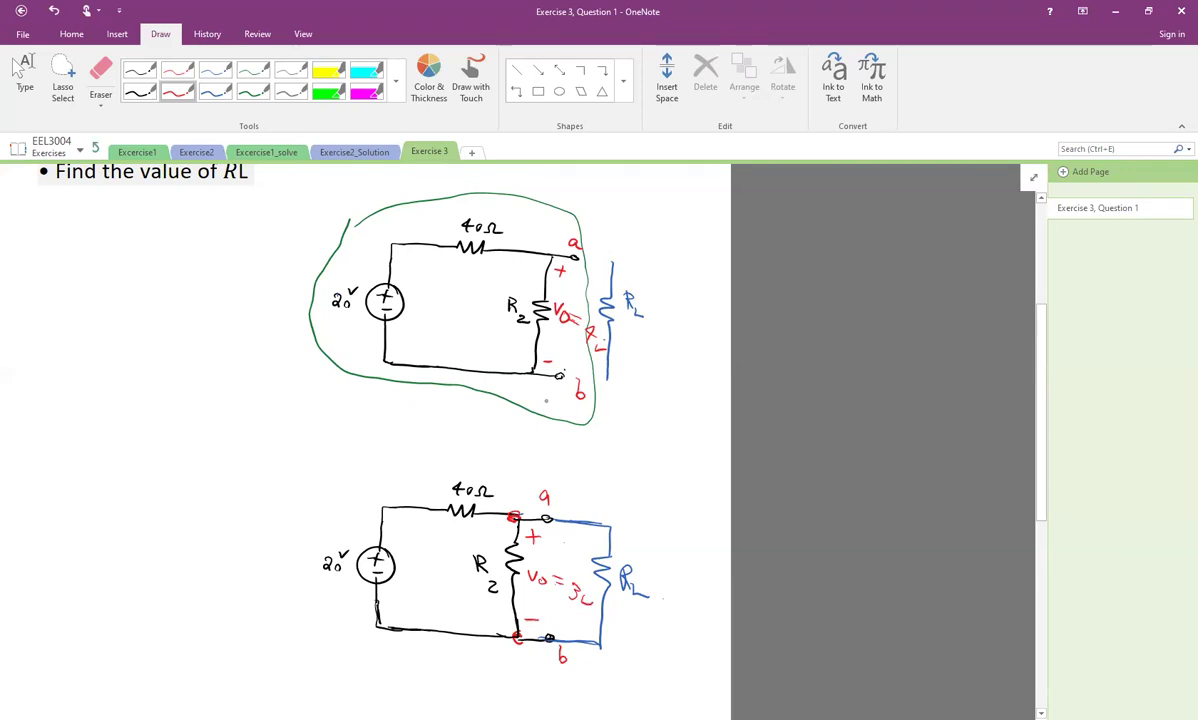
{"action": "left_click", "coordinate": [25, 75]}
{"action": "scroll", "coordinate": [220, 500], "scroll_direction": "up", "scroll_amount": 5}
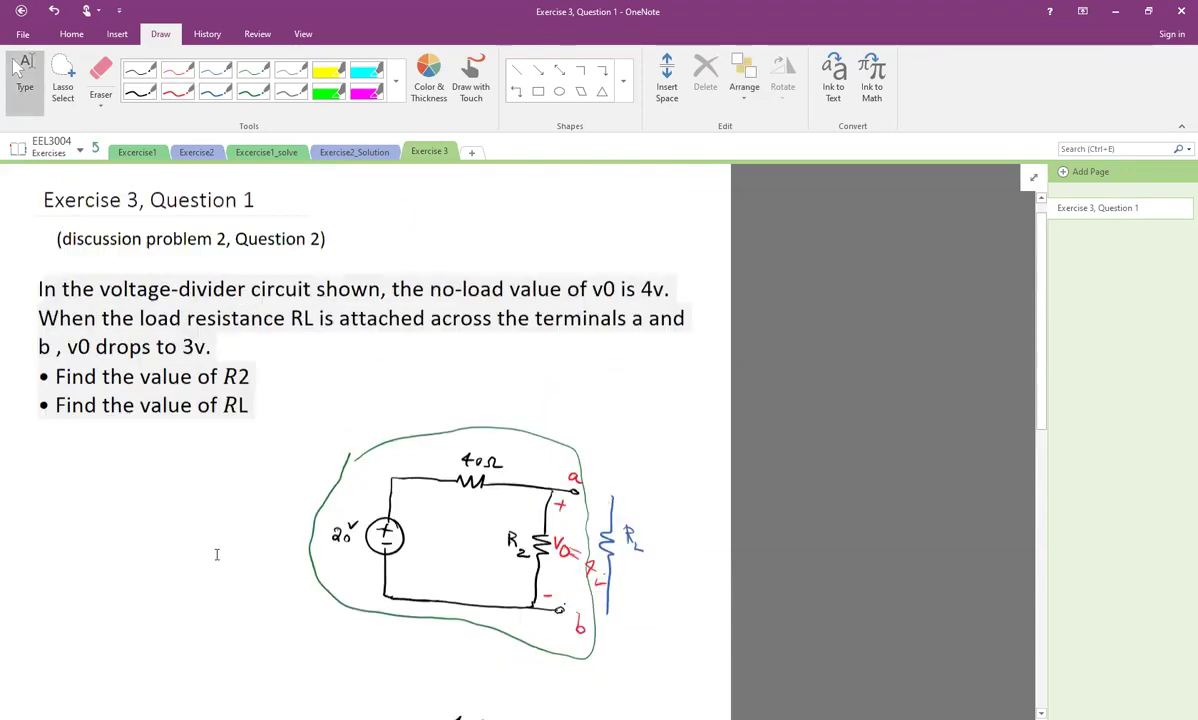
- Write Vo = R2/(R2+40) × 20 = 4v in blue, crossing out 20 for 5
{"action": "scroll", "coordinate": [216, 554], "scroll_direction": "down", "scroll_amount": 3}
{"action": "left_click", "coordinate": [215, 90]}
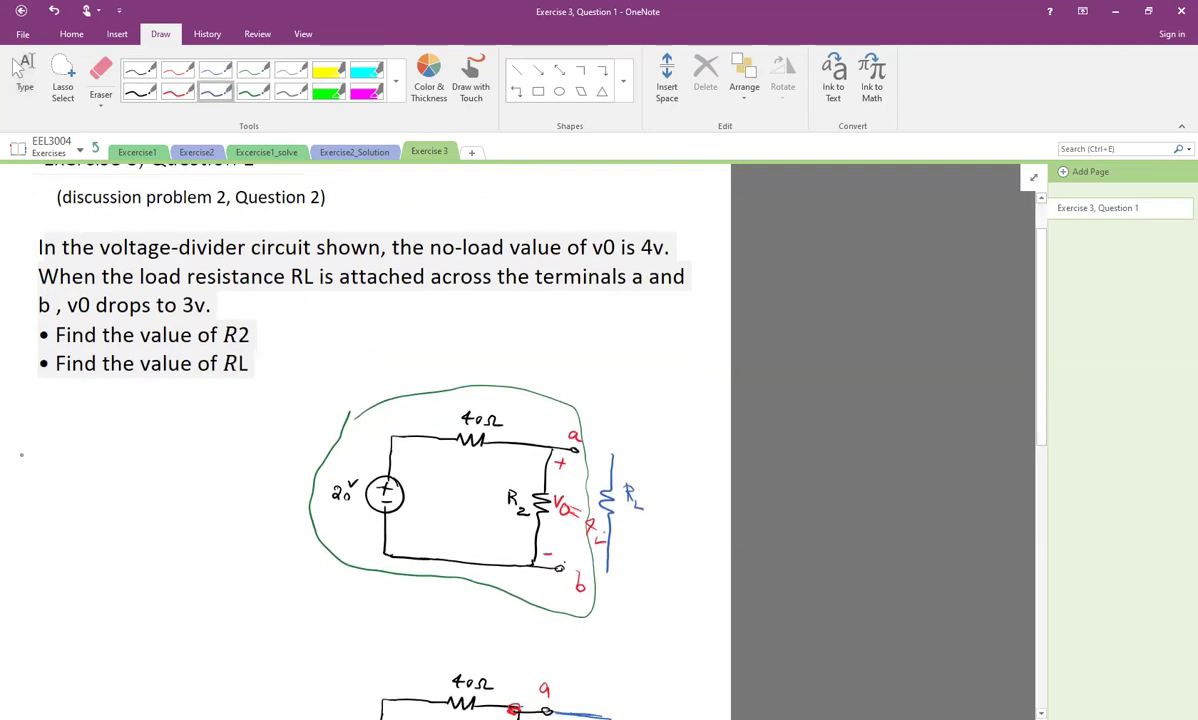
{"action": "mouse_move", "coordinate": [20, 456]}
{"action": "left_mouse_down"}
{"action": "mouse_move", "coordinate": [131, 462]}
{"action": "mouse_move", "coordinate": [145, 474]}
{"action": "mouse_move", "coordinate": [82, 502]}
{"action": "left_mouse_up"}
{"action": "left_click", "coordinate": [53, 463]}
{"action": "mouse_move", "coordinate": [82, 489]}
{"action": "left_mouse_down"}
{"action": "mouse_move", "coordinate": [90, 502]}
{"action": "mouse_move", "coordinate": [112, 497]}
{"action": "left_mouse_up"}
{"action": "left_click_drag", "start_coordinate": [108, 493], "coordinate": [128, 500]}
{"action": "left_click_drag", "start_coordinate": [131, 490], "coordinate": [132, 504]}
{"action": "mouse_move", "coordinate": [145, 494]}
{"action": "left_mouse_down"}
{"action": "mouse_move", "coordinate": [170, 481]}
{"action": "mouse_move", "coordinate": [159, 481]}
{"action": "left_mouse_up"}
{"action": "left_click_drag", "start_coordinate": [176, 472], "coordinate": [225, 474]}
{"action": "left_click_drag", "start_coordinate": [211, 481], "coordinate": [240, 486]}
{"action": "left_click_drag", "start_coordinate": [252, 465], "coordinate": [264, 464]}
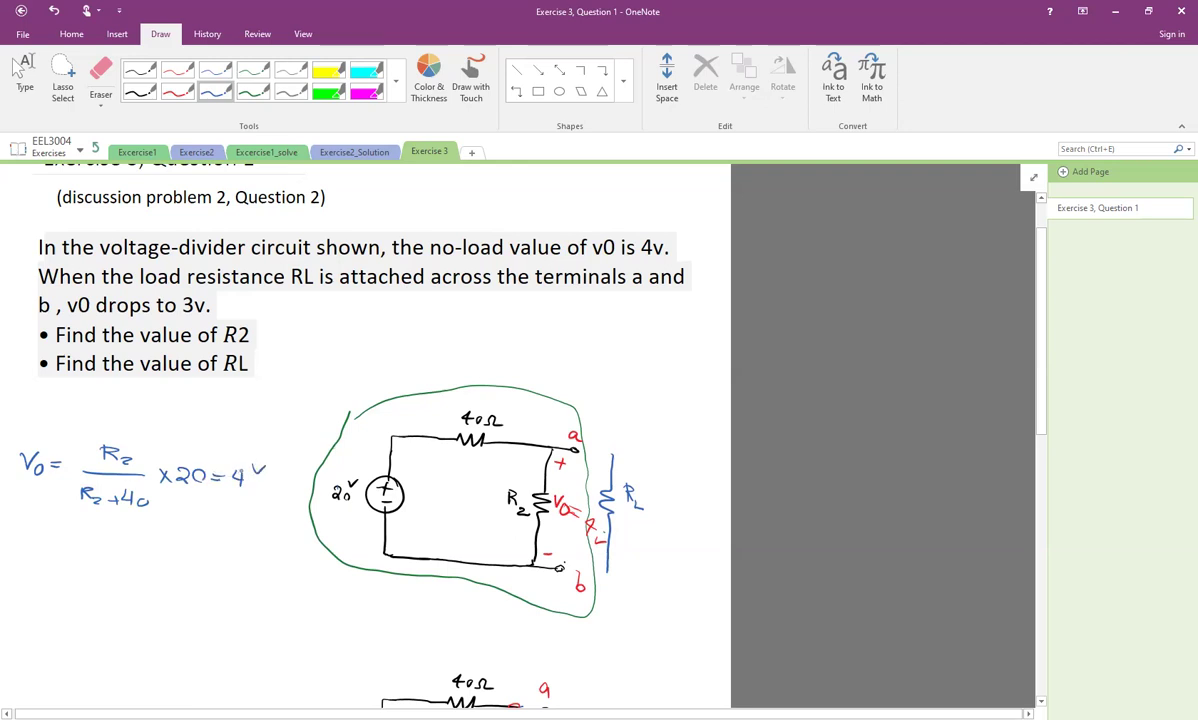
{"action": "mouse_move", "coordinate": [194, 468]}
{"action": "left_mouse_down"}
{"action": "mouse_move", "coordinate": [182, 484]}
{"action": "mouse_move", "coordinate": [186, 456]}
{"action": "left_mouse_up"}
{"action": "left_click_drag", "start_coordinate": [184, 445], "coordinate": [193, 444]}
- Write the next line as 5 R2 = R2 + 40
{"action": "left_click_drag", "start_coordinate": [21, 546], "coordinate": [41, 546]}
{"action": "mouse_move", "coordinate": [34, 539]}
{"action": "left_mouse_down"}
{"action": "mouse_move", "coordinate": [34, 552]}
{"action": "mouse_move", "coordinate": [62, 555]}
{"action": "mouse_move", "coordinate": [80, 539]}
{"action": "mouse_move", "coordinate": [65, 558]}
{"action": "mouse_move", "coordinate": [98, 562]}
{"action": "left_mouse_up"}
{"action": "left_click_drag", "start_coordinate": [121, 555], "coordinate": [130, 555]}
{"action": "mouse_move", "coordinate": [121, 560]}
{"action": "left_mouse_down"}
{"action": "mouse_move", "coordinate": [202, 567]}
{"action": "mouse_move", "coordinate": [214, 555]}
{"action": "left_mouse_up"}
{"action": "left_click", "coordinate": [179, 561]}
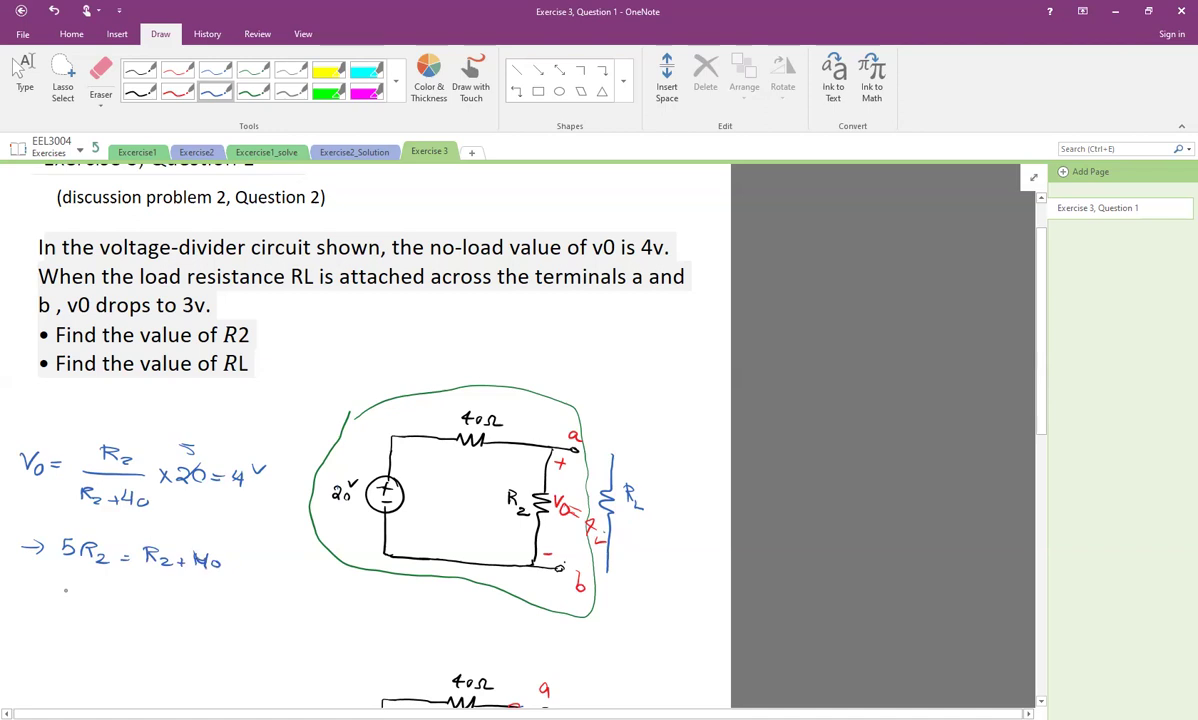
- Reduce to 4R2 = 40 and box the result R2 = 10 Ω
{"action": "left_click_drag", "start_coordinate": [26, 598], "coordinate": [48, 598]}
{"action": "left_click_drag", "start_coordinate": [41, 591], "coordinate": [78, 606]}
{"action": "left_click_drag", "start_coordinate": [91, 597], "coordinate": [140, 600]}
{"action": "left_click", "coordinate": [127, 603]}
{"action": "left_click_drag", "start_coordinate": [129, 606], "coordinate": [152, 610]}
{"action": "left_click_drag", "start_coordinate": [163, 600], "coordinate": [196, 604]}
{"action": "left_click_drag", "start_coordinate": [191, 598], "coordinate": [235, 616]}
{"action": "left_click_drag", "start_coordinate": [238, 604], "coordinate": [248, 604]}
{"action": "left_click_drag", "start_coordinate": [238, 609], "coordinate": [302, 617]}
{"action": "left_click", "coordinate": [269, 610]}
{"action": "mouse_move", "coordinate": [212, 591]}
{"action": "left_mouse_down"}
{"action": "mouse_move", "coordinate": [307, 591]}
{"action": "mouse_move", "coordinate": [305, 632]}
{"action": "mouse_move", "coordinate": [200, 592]}
{"action": "left_mouse_up"}
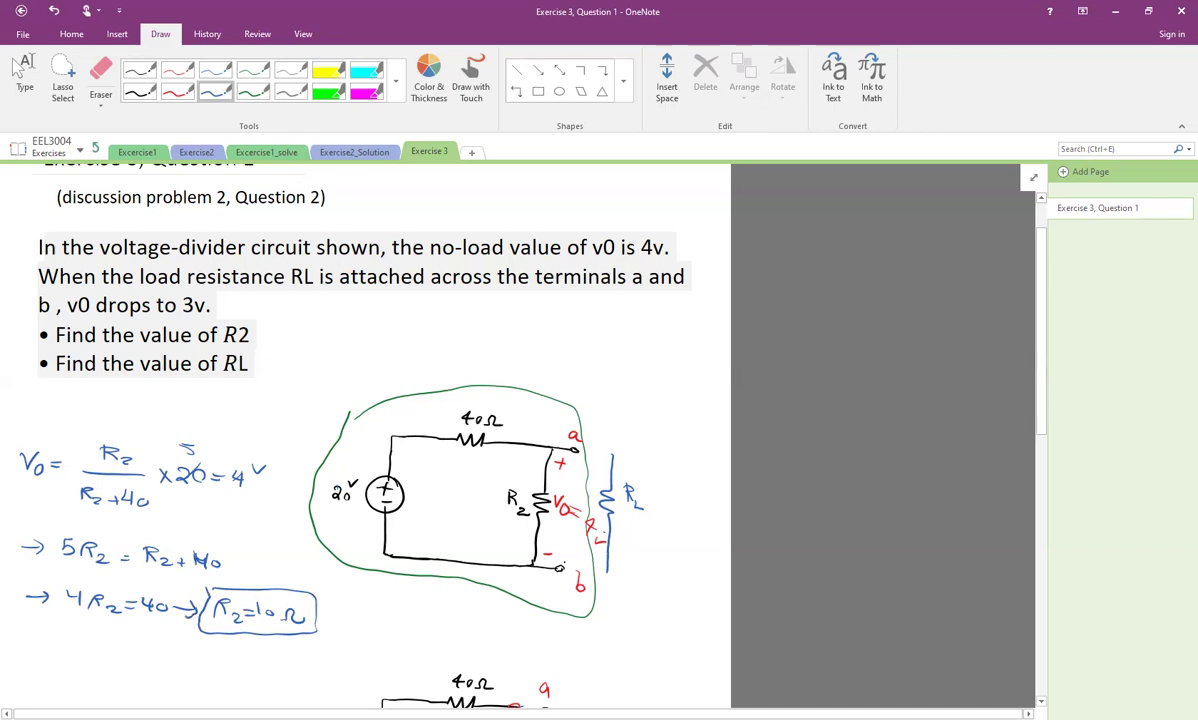
{"action": "left_click", "coordinate": [18, 68]}
- Write '= 10Ω' in blue beside R2 in the lower circuit
{"action": "scroll", "coordinate": [359, 479], "scroll_direction": "down", "scroll_amount": 5}
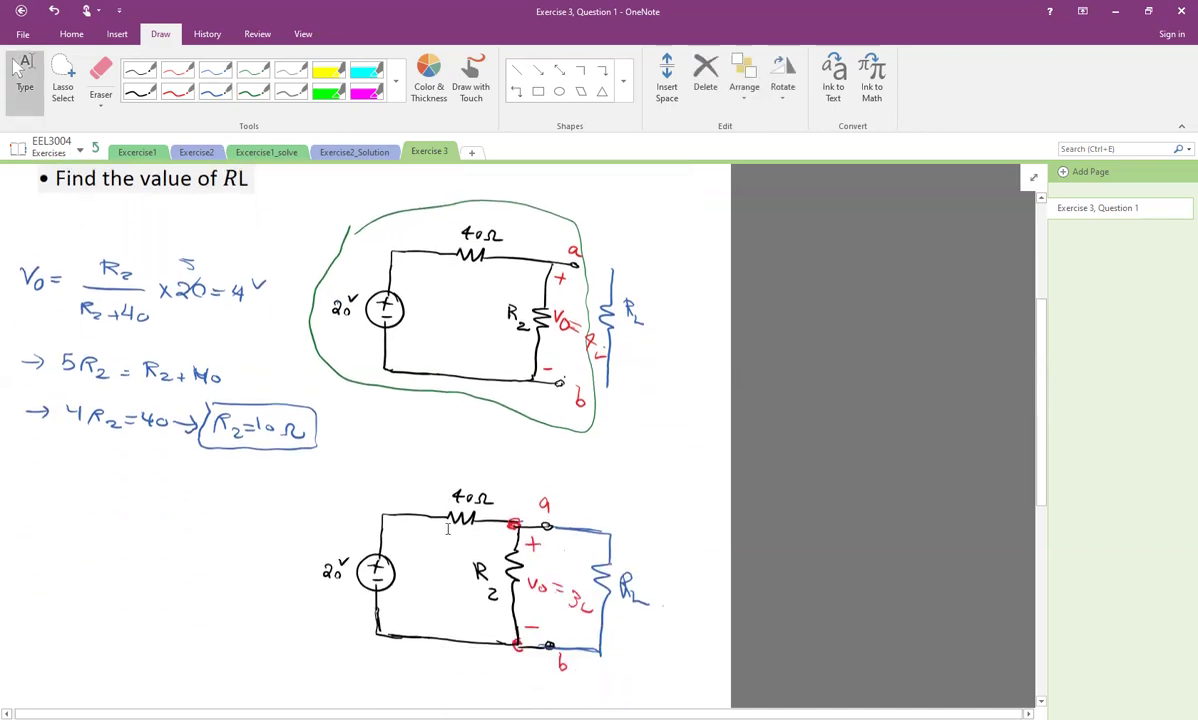
{"action": "left_click", "coordinate": [215, 91]}
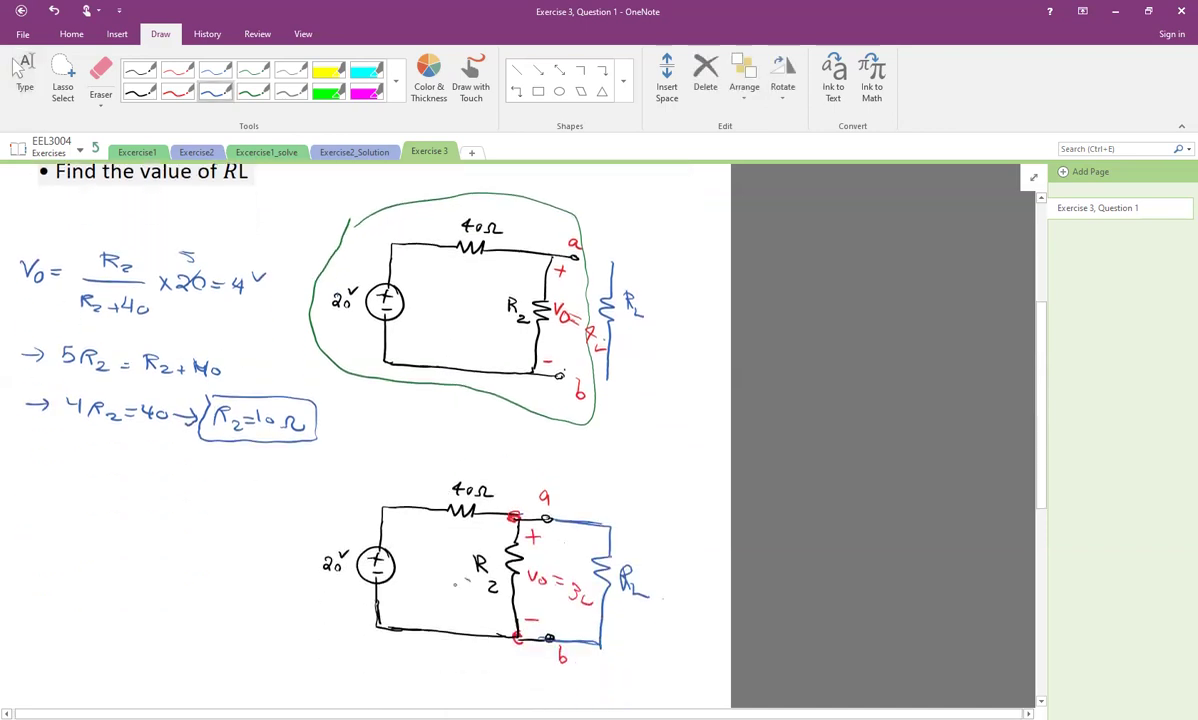
{"action": "left_click_drag", "start_coordinate": [451, 586], "coordinate": [448, 596]}
{"action": "mouse_move", "coordinate": [456, 584]}
{"action": "left_mouse_down"}
{"action": "mouse_move", "coordinate": [458, 604]}
{"action": "mouse_move", "coordinate": [484, 622]}
{"action": "left_mouse_up"}
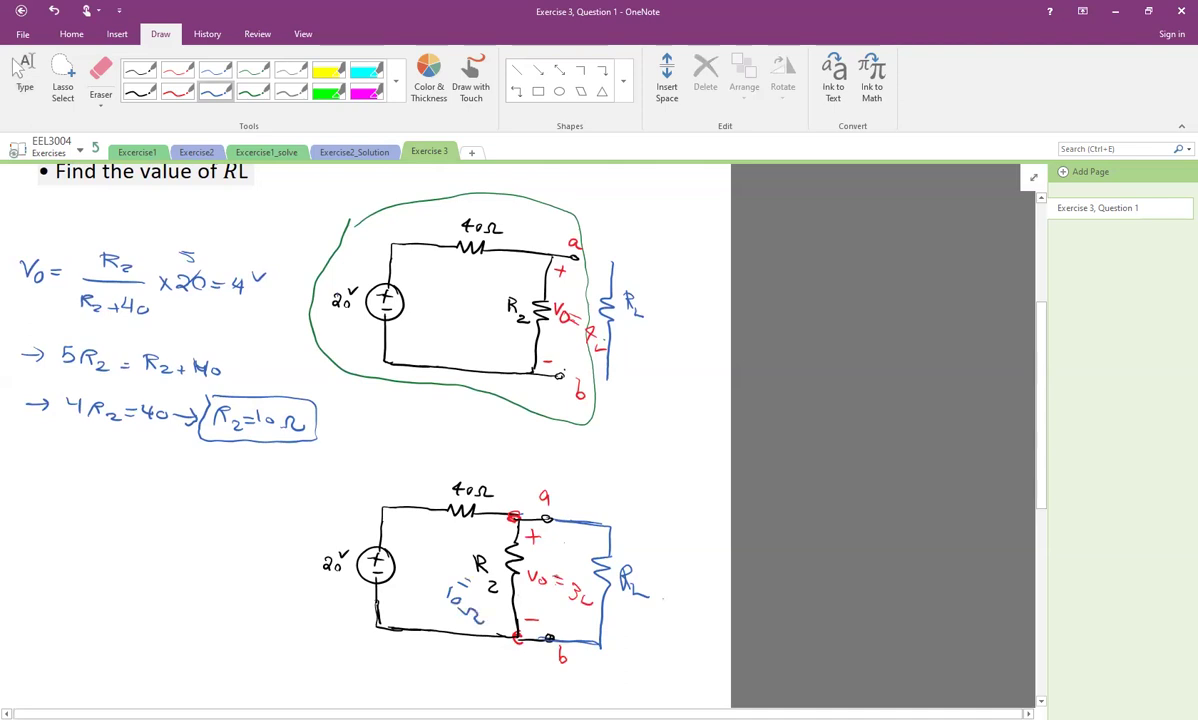
{"action": "left_click", "coordinate": [25, 75]}
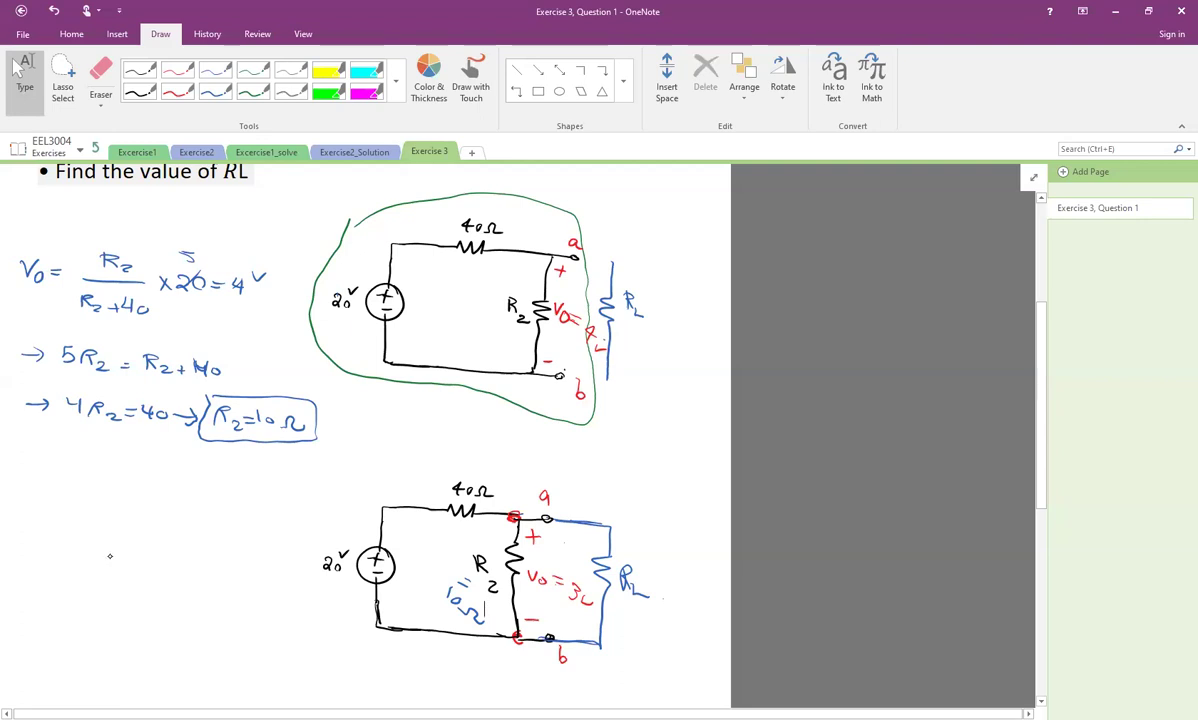
- Switch to the green pen and scroll down past the lower circuit
{"action": "left_click", "coordinate": [253, 91]}
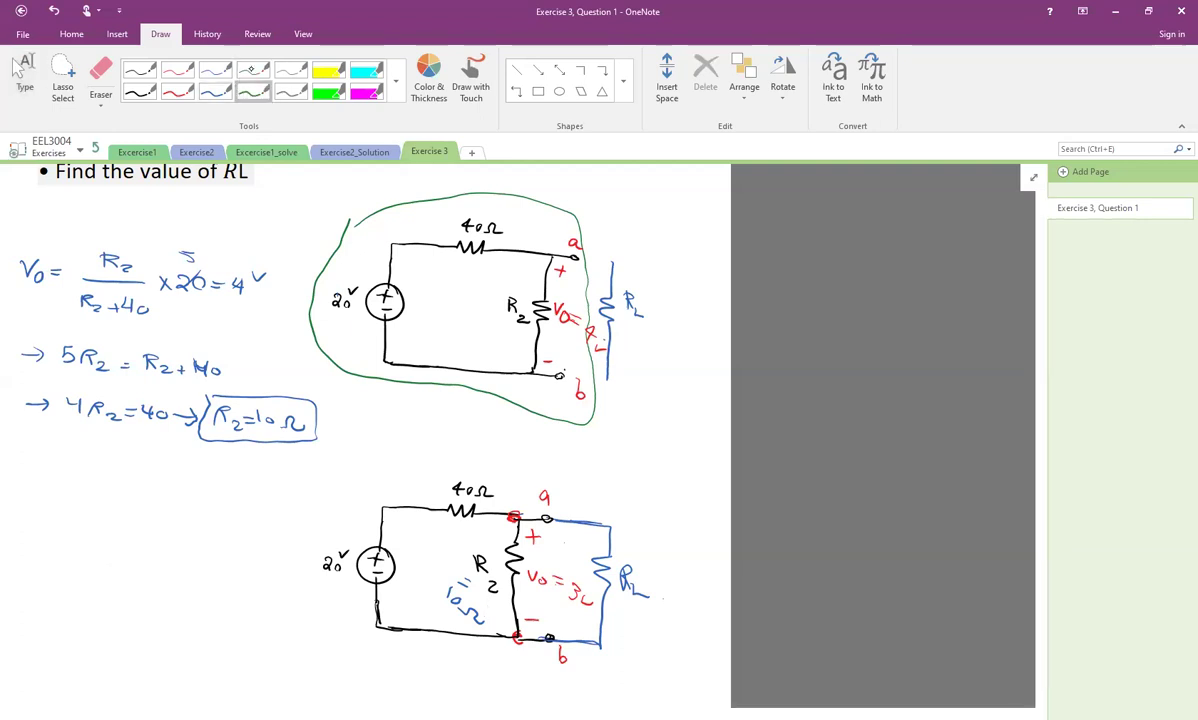
{"action": "scroll", "coordinate": [369, 28], "scroll_direction": "down", "scroll_amount": 2}
{"action": "scroll", "coordinate": [624, 497], "scroll_direction": "down", "scroll_amount": 2}
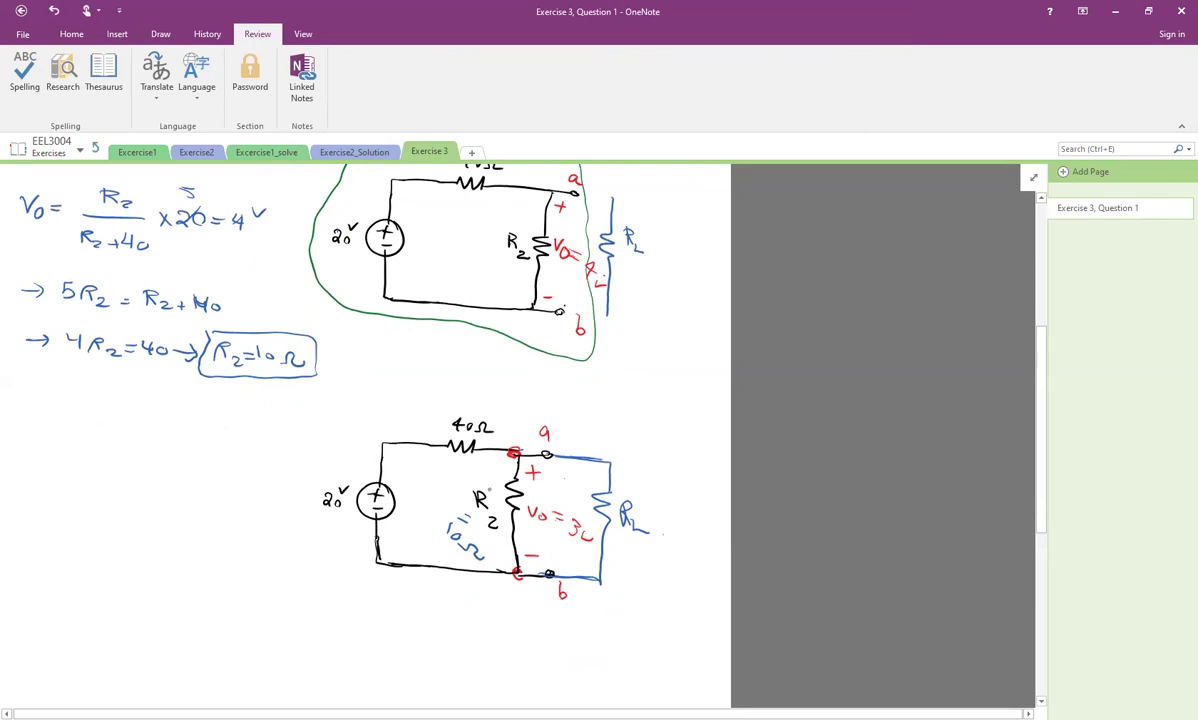
- Circle R2 and RL in green and note R2 || RL beside the lower circuit
{"action": "mouse_move", "coordinate": [500, 483]}
{"action": "left_mouse_down"}
{"action": "mouse_move", "coordinate": [480, 540]}
{"action": "mouse_move", "coordinate": [665, 510]}
{"action": "mouse_move", "coordinate": [455, 497]}
{"action": "left_mouse_up"}
{"action": "mouse_move", "coordinate": [633, 566]}
{"action": "left_mouse_down"}
{"action": "mouse_move", "coordinate": [641, 586]}
{"action": "mouse_move", "coordinate": [697, 608]}
{"action": "mouse_move", "coordinate": [697, 628]}
{"action": "left_mouse_up"}
{"action": "scroll", "coordinate": [621, 628], "scroll_direction": "down", "scroll_amount": 3}
- Draw a down arrow to a green equivalent circuit with resistor R' = R2 || RL
{"action": "mouse_move", "coordinate": [460, 415]}
{"action": "left_mouse_down"}
{"action": "mouse_move", "coordinate": [455, 434]}
{"action": "mouse_move", "coordinate": [448, 426]}
{"action": "left_mouse_up"}
{"action": "left_click_drag", "start_coordinate": [398, 493], "coordinate": [506, 499]}
{"action": "left_click_drag", "start_coordinate": [452, 469], "coordinate": [447, 476]}
{"action": "mouse_move", "coordinate": [457, 468]}
{"action": "left_mouse_down"}
{"action": "mouse_move", "coordinate": [458, 480]}
{"action": "mouse_move", "coordinate": [492, 474]}
{"action": "mouse_move", "coordinate": [531, 530]}
{"action": "mouse_move", "coordinate": [520, 603]}
{"action": "mouse_move", "coordinate": [575, 542]}
{"action": "left_mouse_up"}
{"action": "left_click_drag", "start_coordinate": [581, 556], "coordinate": [591, 562]}
{"action": "mouse_move", "coordinate": [603, 553]}
{"action": "left_mouse_down"}
{"action": "mouse_move", "coordinate": [604, 570]}
{"action": "mouse_move", "coordinate": [642, 579]}
{"action": "left_mouse_up"}
{"action": "left_click_drag", "start_coordinate": [648, 561], "coordinate": [667, 588]}
{"action": "mouse_move", "coordinate": [667, 564]}
{"action": "left_mouse_down"}
{"action": "mouse_move", "coordinate": [694, 597]}
{"action": "mouse_move", "coordinate": [679, 597]}
{"action": "left_mouse_up"}
- Add the equivalent circuit's bottom wire and a 20V voltage source
{"action": "left_click_drag", "start_coordinate": [521, 603], "coordinate": [389, 593]}
{"action": "left_click_drag", "start_coordinate": [396, 492], "coordinate": [397, 511]}
{"action": "mouse_move", "coordinate": [397, 512]}
{"action": "left_mouse_down"}
{"action": "mouse_move", "coordinate": [412, 562]}
{"action": "mouse_move", "coordinate": [420, 525]}
{"action": "mouse_move", "coordinate": [391, 531]}
{"action": "left_mouse_up"}
{"action": "left_click_drag", "start_coordinate": [376, 548], "coordinate": [391, 547]}
{"action": "left_click_drag", "start_coordinate": [383, 524], "coordinate": [392, 593]}
{"action": "mouse_move", "coordinate": [306, 542]}
{"action": "left_mouse_down"}
{"action": "mouse_move", "coordinate": [318, 557]}
{"action": "mouse_move", "coordinate": [346, 505]}
{"action": "left_mouse_up"}
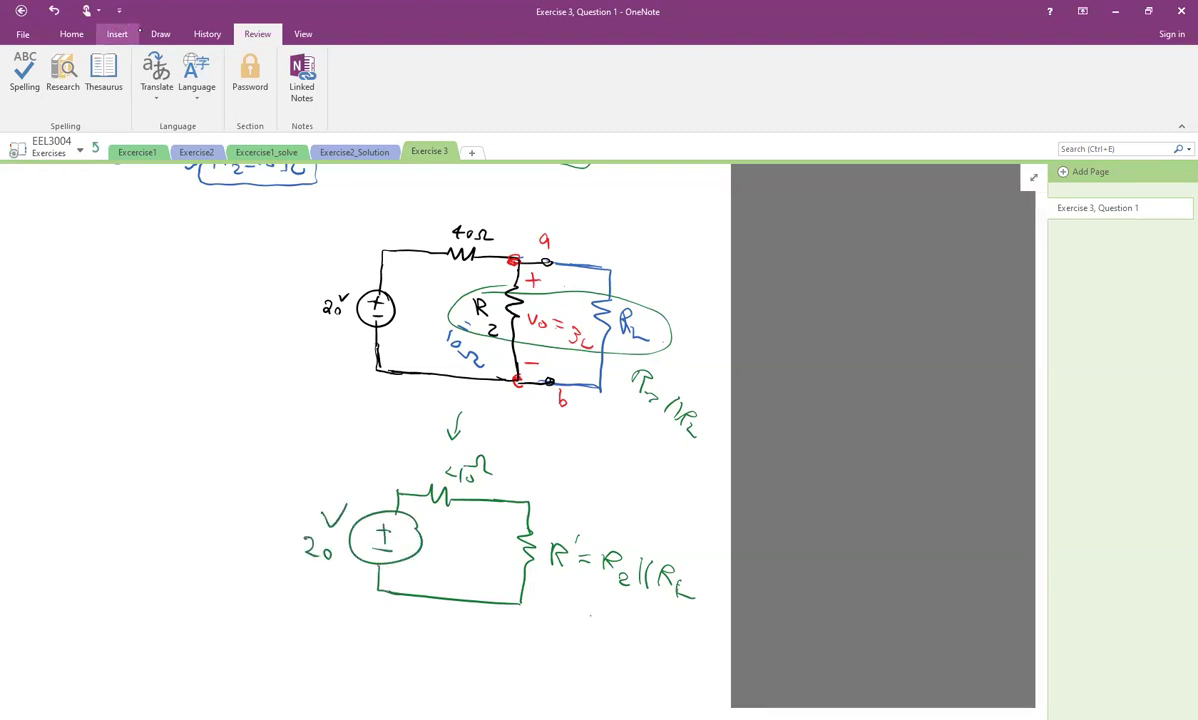
- Label the green circuit in red with terminals a, b, +, − and Vo = 3v
{"action": "left_click", "coordinate": [160, 34]}
{"action": "left_click", "coordinate": [177, 91]}
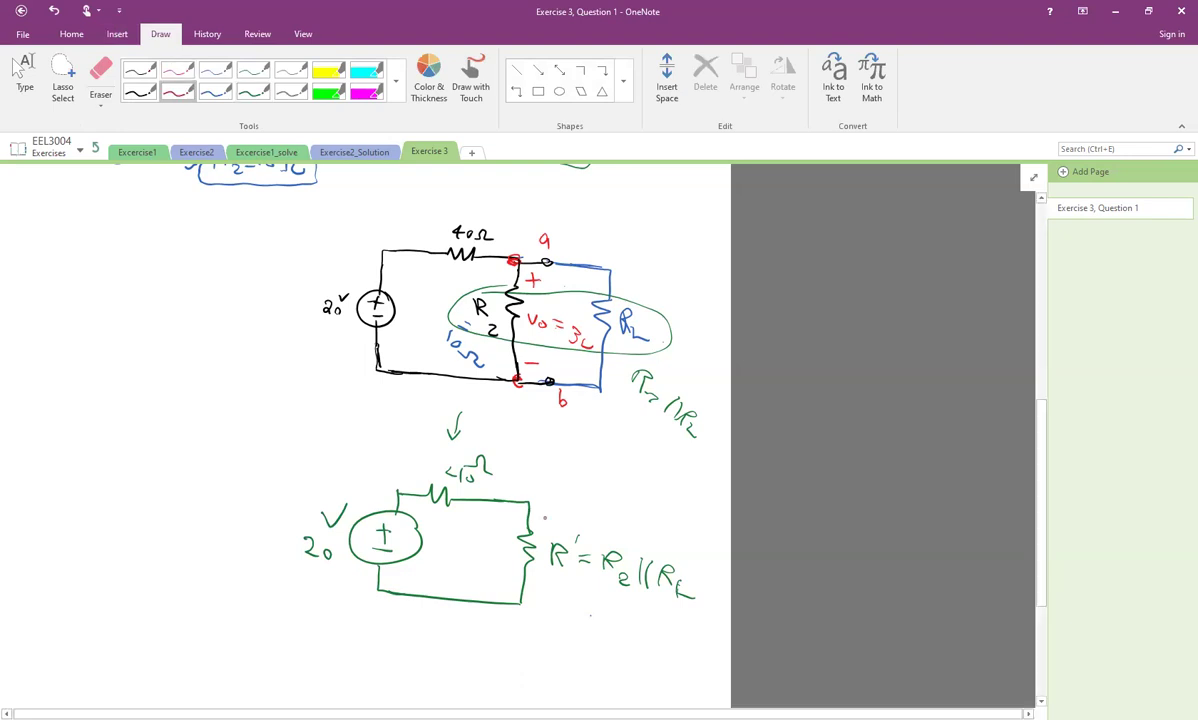
{"action": "left_click_drag", "start_coordinate": [528, 486], "coordinate": [529, 496]}
{"action": "left_click_drag", "start_coordinate": [520, 601], "coordinate": [540, 612]}
{"action": "left_click_drag", "start_coordinate": [538, 511], "coordinate": [550, 511]}
{"action": "left_click_drag", "start_coordinate": [544, 504], "coordinate": [544, 520]}
{"action": "left_click_drag", "start_coordinate": [536, 596], "coordinate": [546, 594]}
{"action": "mouse_move", "coordinate": [491, 535]}
{"action": "left_mouse_down"}
{"action": "mouse_move", "coordinate": [505, 556]}
{"action": "mouse_move", "coordinate": [489, 566]}
{"action": "mouse_move", "coordinate": [496, 582]}
{"action": "mouse_move", "coordinate": [515, 571]}
{"action": "left_mouse_up"}
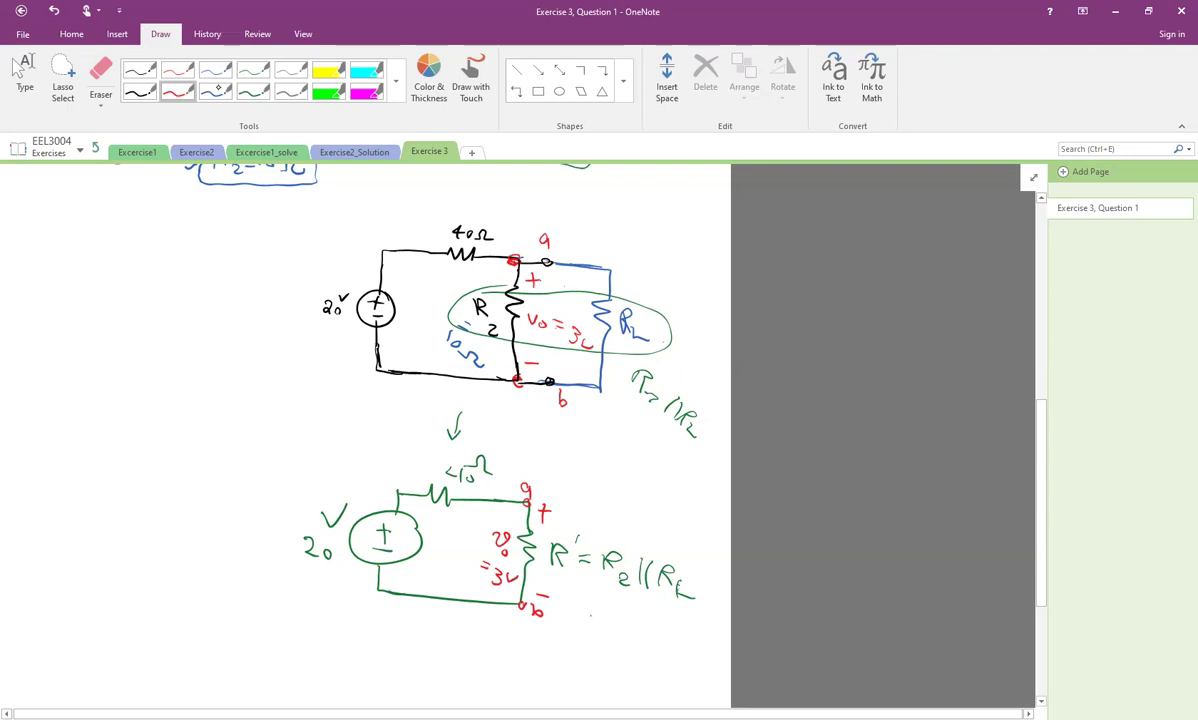
- Write 3v = R'/(R'+40) × 20 in blue left of the circuit
{"action": "left_click", "coordinate": [215, 92]}
{"action": "mouse_move", "coordinate": [27, 398]}
{"action": "left_mouse_down"}
{"action": "mouse_move", "coordinate": [40, 401]}
{"action": "mouse_move", "coordinate": [35, 421]}
{"action": "left_mouse_up"}
{"action": "left_click_drag", "start_coordinate": [40, 412], "coordinate": [62, 420]}
{"action": "mouse_move", "coordinate": [72, 391]}
{"action": "left_mouse_down"}
{"action": "mouse_move", "coordinate": [148, 414]}
{"action": "mouse_move", "coordinate": [154, 403]}
{"action": "mouse_move", "coordinate": [191, 428]}
{"action": "left_mouse_up"}
{"action": "left_click_drag", "start_coordinate": [111, 447], "coordinate": [124, 456]}
{"action": "left_click_drag", "start_coordinate": [128, 443], "coordinate": [146, 456]}
{"action": "mouse_move", "coordinate": [140, 449]}
{"action": "left_mouse_down"}
{"action": "mouse_move", "coordinate": [140, 463]}
{"action": "mouse_move", "coordinate": [159, 463]}
{"action": "left_mouse_up"}
{"action": "left_click_drag", "start_coordinate": [175, 450], "coordinate": [217, 435]}
{"action": "mouse_move", "coordinate": [217, 421]}
{"action": "left_mouse_down"}
{"action": "mouse_move", "coordinate": [206, 435]}
{"action": "mouse_move", "coordinate": [251, 424]}
{"action": "left_mouse_up"}
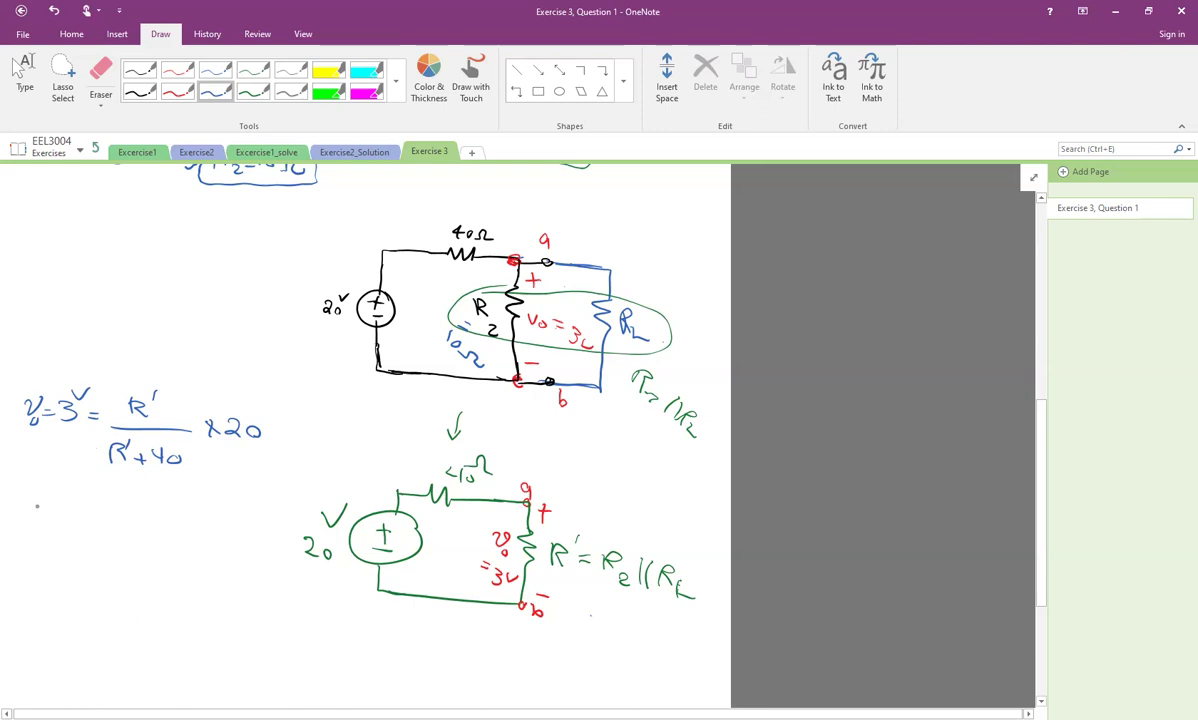
- Cross-multiply on the next line to 20R' = 3R' + 120
{"action": "left_click_drag", "start_coordinate": [24, 512], "coordinate": [72, 524]}
{"action": "mouse_move", "coordinate": [85, 507]}
{"action": "left_mouse_down"}
{"action": "mouse_move", "coordinate": [120, 532]}
{"action": "mouse_move", "coordinate": [146, 532]}
{"action": "mouse_move", "coordinate": [152, 518]}
{"action": "mouse_move", "coordinate": [181, 530]}
{"action": "left_mouse_up"}
{"action": "left_click", "coordinate": [167, 530]}
{"action": "mouse_move", "coordinate": [174, 523]}
{"action": "left_mouse_down"}
{"action": "mouse_move", "coordinate": [174, 536]}
{"action": "mouse_move", "coordinate": [197, 535]}
{"action": "left_mouse_up"}
{"action": "left_click_drag", "start_coordinate": [205, 521], "coordinate": [204, 522]}
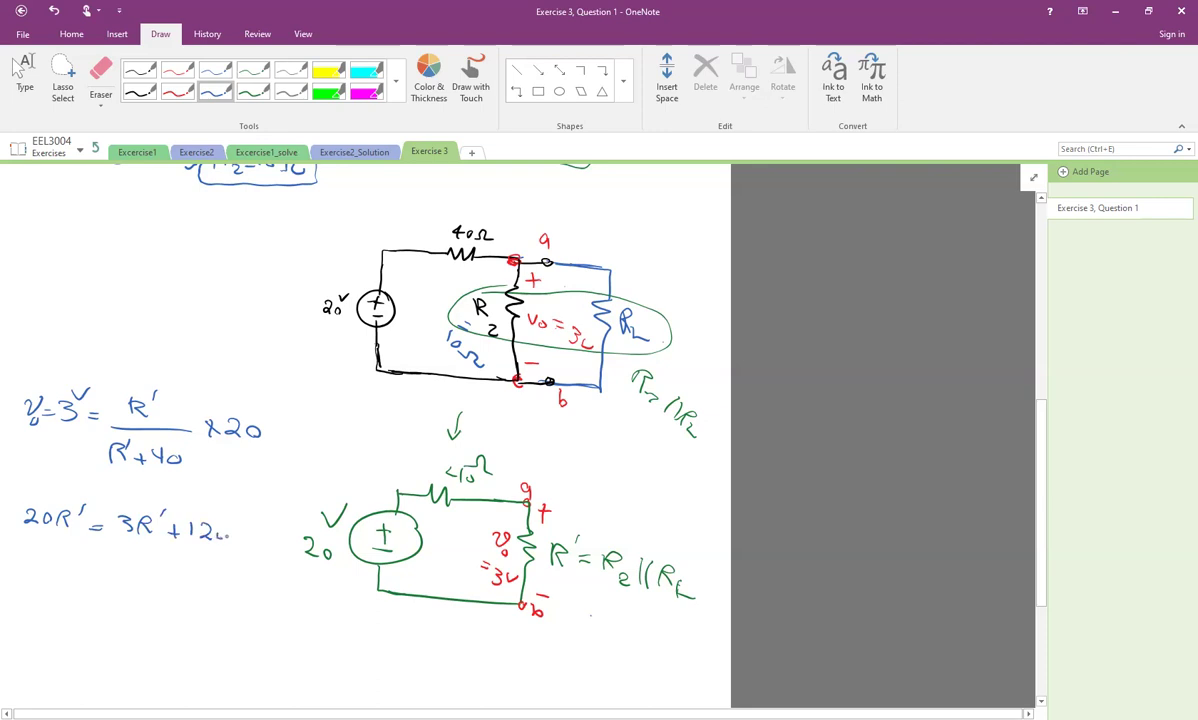
- Reduce to 17R' = 120 and circle the result R' = 120/17 Ω
{"action": "left_click_drag", "start_coordinate": [24, 557], "coordinate": [48, 557]}
{"action": "mouse_move", "coordinate": [67, 558]}
{"action": "left_mouse_down"}
{"action": "mouse_move", "coordinate": [68, 575]}
{"action": "mouse_move", "coordinate": [112, 578]}
{"action": "left_mouse_up"}
{"action": "left_click_drag", "start_coordinate": [121, 563], "coordinate": [131, 576]}
{"action": "left_click_drag", "start_coordinate": [121, 580], "coordinate": [178, 587]}
{"action": "left_click_drag", "start_coordinate": [192, 588], "coordinate": [255, 589]}
{"action": "left_click_drag", "start_coordinate": [247, 596], "coordinate": [293, 585]}
{"action": "mouse_move", "coordinate": [272, 601]}
{"action": "left_mouse_down"}
{"action": "mouse_move", "coordinate": [303, 600]}
{"action": "mouse_move", "coordinate": [281, 628]}
{"action": "mouse_move", "coordinate": [334, 622]}
{"action": "left_mouse_up"}
{"action": "mouse_move", "coordinate": [222, 578]}
{"action": "left_mouse_down"}
{"action": "mouse_move", "coordinate": [278, 566]}
{"action": "mouse_move", "coordinate": [344, 625]}
{"action": "mouse_move", "coordinate": [226, 632]}
{"action": "mouse_move", "coordinate": [220, 583]}
{"action": "left_mouse_up"}
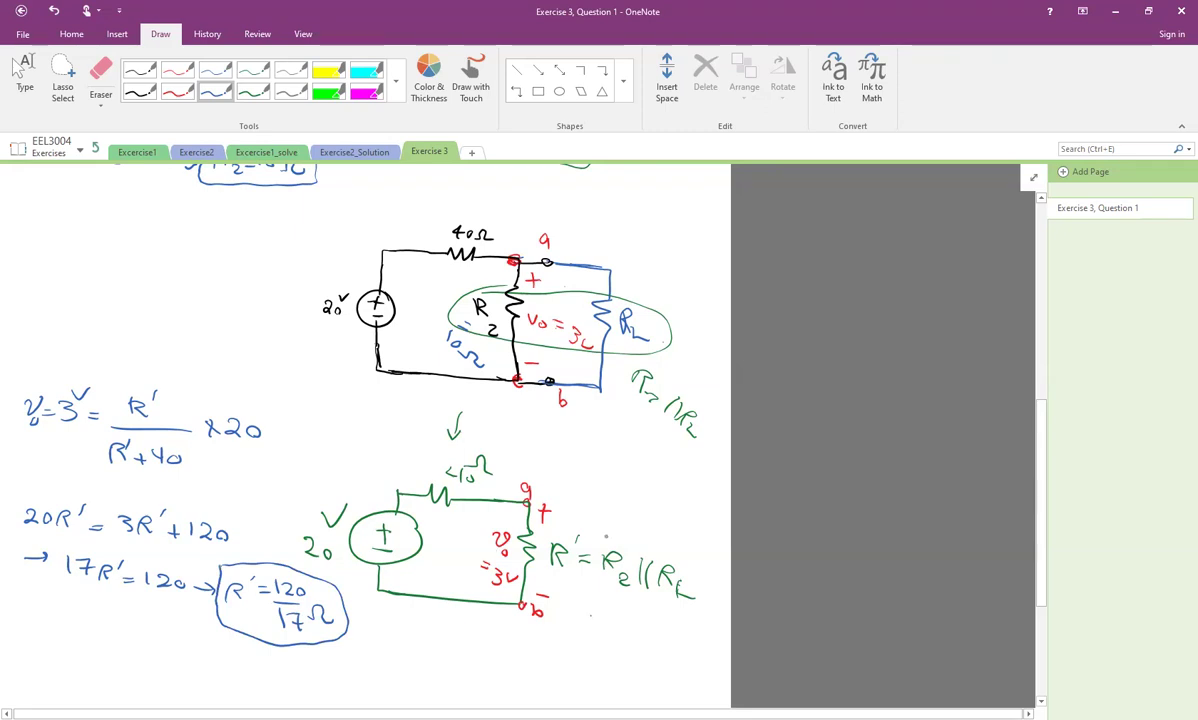
- Write R' = R2·RL/(R2 + RL) in blue at the lower left
{"action": "scroll", "coordinate": [605, 537], "scroll_direction": "down", "scroll_amount": 2}
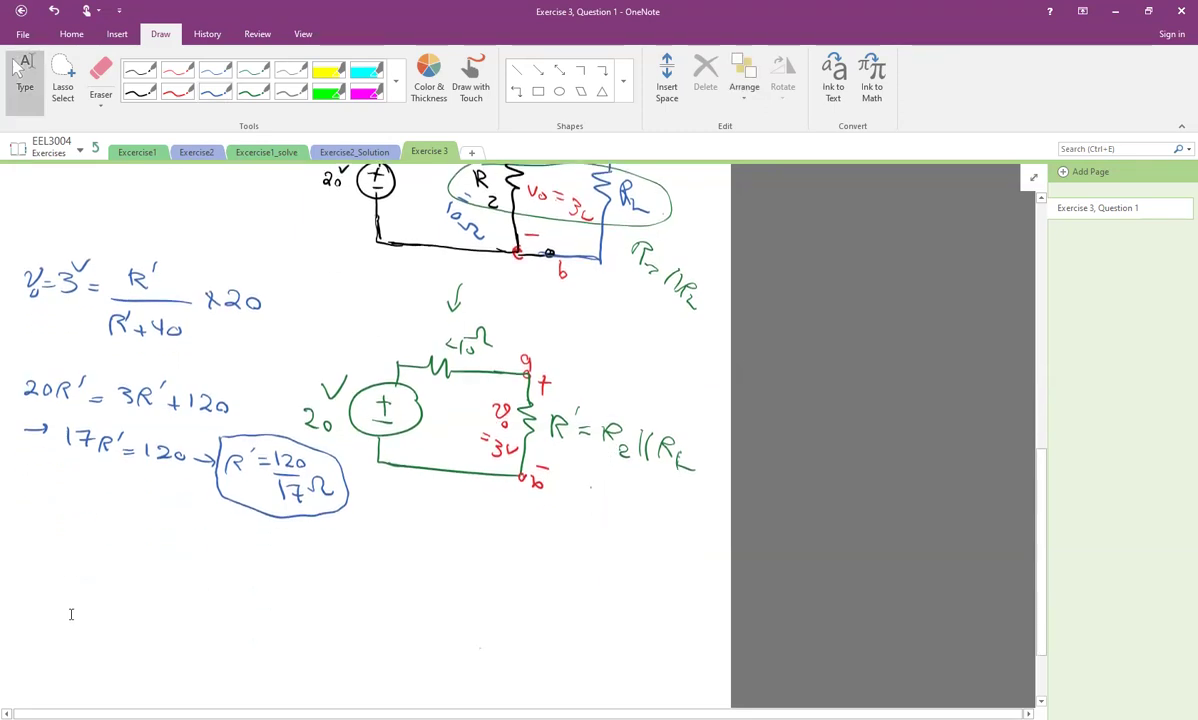
{"action": "left_click", "coordinate": [215, 91]}
{"action": "mouse_move", "coordinate": [40, 543]}
{"action": "left_mouse_down"}
{"action": "mouse_move", "coordinate": [40, 566]}
{"action": "mouse_move", "coordinate": [56, 556]}
{"action": "mouse_move", "coordinate": [190, 567]}
{"action": "left_mouse_up"}
{"action": "mouse_move", "coordinate": [111, 538]}
{"action": "left_mouse_down"}
{"action": "mouse_move", "coordinate": [128, 554]}
{"action": "mouse_move", "coordinate": [185, 557]}
{"action": "left_mouse_up"}
{"action": "mouse_move", "coordinate": [113, 581]}
{"action": "left_mouse_down"}
{"action": "mouse_move", "coordinate": [113, 598]}
{"action": "mouse_move", "coordinate": [158, 595]}
{"action": "left_mouse_up"}
{"action": "left_click_drag", "start_coordinate": [153, 590], "coordinate": [153, 601]}
{"action": "mouse_move", "coordinate": [164, 587]}
{"action": "left_mouse_down"}
{"action": "mouse_move", "coordinate": [193, 604]}
{"action": "mouse_move", "coordinate": [222, 563]}
{"action": "left_mouse_up"}
{"action": "left_click_drag", "start_coordinate": [209, 569], "coordinate": [326, 572]}
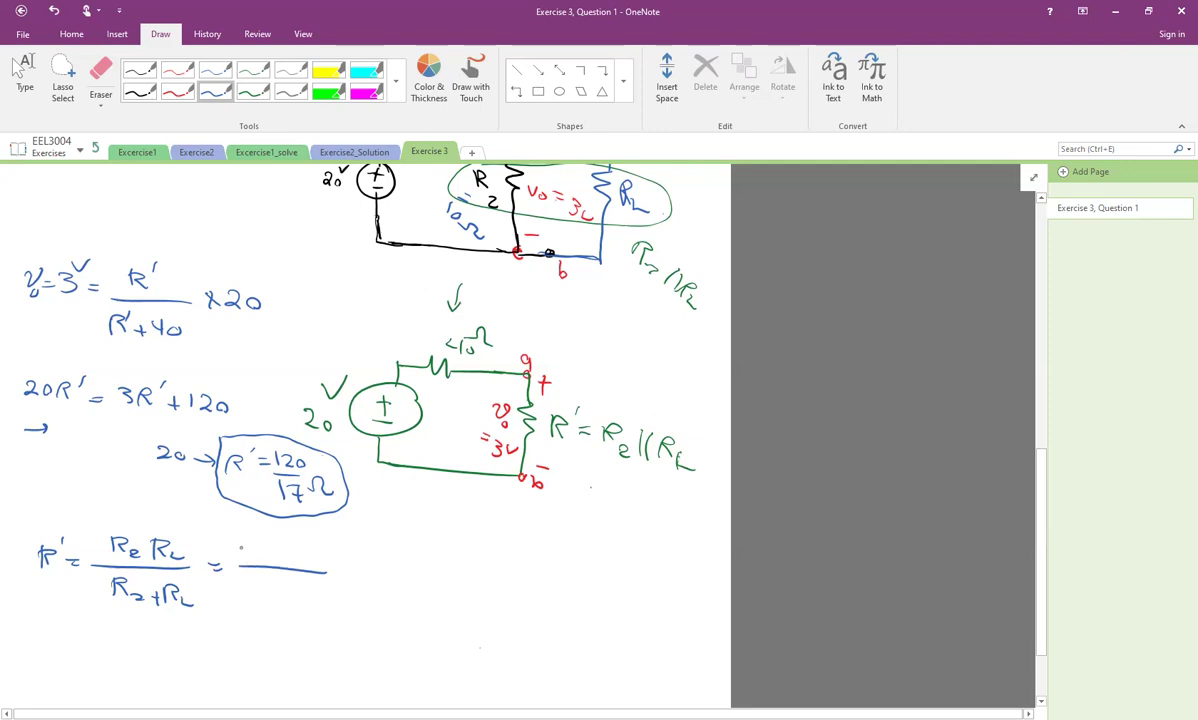
- Substitute R2 = 10 to get 10RL/(10 + RL) = 120/17
{"action": "left_click_drag", "start_coordinate": [260, 549], "coordinate": [261, 565]}
{"action": "left_click_drag", "start_coordinate": [272, 556], "coordinate": [310, 565]}
{"action": "left_click_drag", "start_coordinate": [244, 587], "coordinate": [245, 600]}
{"action": "mouse_move", "coordinate": [258, 590]}
{"action": "left_mouse_down"}
{"action": "mouse_move", "coordinate": [289, 597]}
{"action": "mouse_move", "coordinate": [281, 605]}
{"action": "left_mouse_up"}
{"action": "mouse_move", "coordinate": [296, 588]}
{"action": "left_mouse_down"}
{"action": "mouse_move", "coordinate": [330, 604]}
{"action": "mouse_move", "coordinate": [355, 580]}
{"action": "left_mouse_up"}
{"action": "mouse_move", "coordinate": [380, 562]}
{"action": "left_mouse_down"}
{"action": "mouse_move", "coordinate": [382, 580]}
{"action": "mouse_move", "coordinate": [411, 567]}
{"action": "mouse_move", "coordinate": [423, 586]}
{"action": "left_mouse_up"}
{"action": "mouse_move", "coordinate": [381, 598]}
{"action": "left_mouse_down"}
{"action": "mouse_move", "coordinate": [382, 615]}
{"action": "mouse_move", "coordinate": [398, 615]}
{"action": "left_mouse_up"}
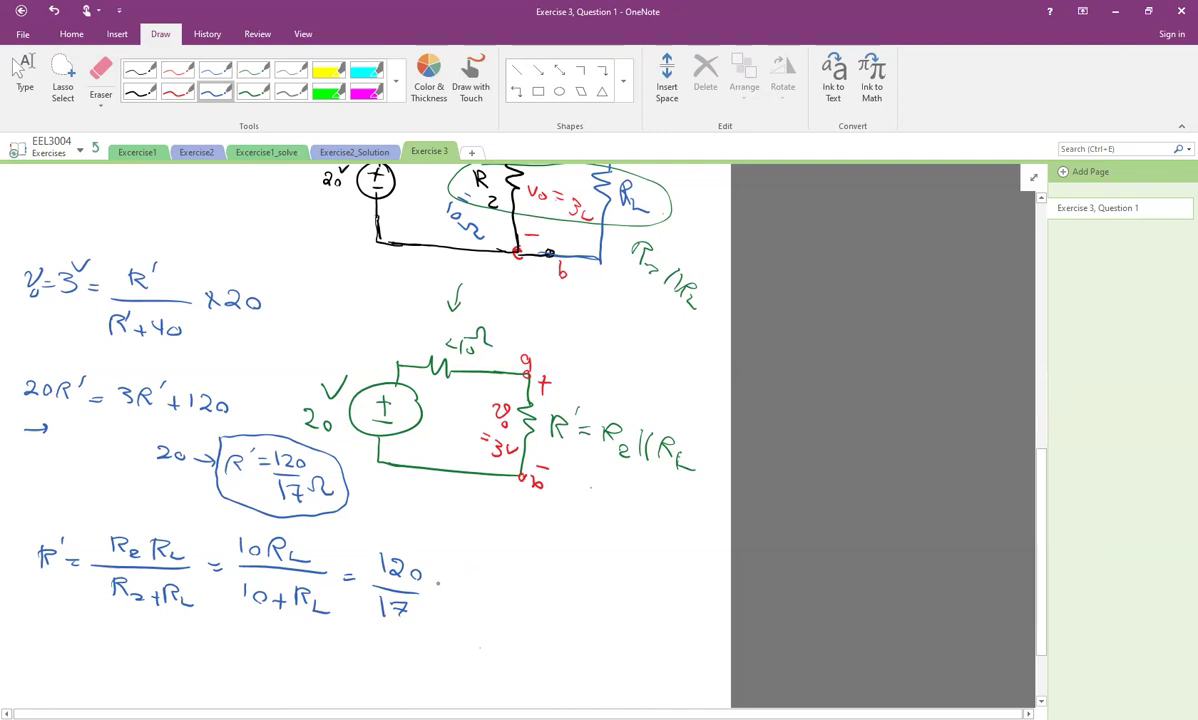
- Cross-multiply to 170RL = 1200 + 120RL
{"action": "left_click_drag", "start_coordinate": [438, 593], "coordinate": [468, 592]}
{"action": "mouse_move", "coordinate": [491, 578]}
{"action": "left_mouse_down"}
{"action": "mouse_move", "coordinate": [490, 596]}
{"action": "mouse_move", "coordinate": [517, 581]}
{"action": "mouse_move", "coordinate": [592, 602]}
{"action": "left_mouse_up"}
{"action": "mouse_move", "coordinate": [596, 589]}
{"action": "left_mouse_down"}
{"action": "mouse_move", "coordinate": [604, 602]}
{"action": "mouse_move", "coordinate": [648, 595]}
{"action": "mouse_move", "coordinate": [648, 606]}
{"action": "left_mouse_up"}
{"action": "mouse_move", "coordinate": [661, 597]}
{"action": "left_mouse_down"}
{"action": "mouse_move", "coordinate": [661, 613]}
{"action": "mouse_move", "coordinate": [679, 601]}
{"action": "left_mouse_up"}
{"action": "mouse_move", "coordinate": [688, 598]}
{"action": "left_mouse_down"}
{"action": "mouse_move", "coordinate": [688, 613]}
{"action": "mouse_move", "coordinate": [700, 612]}
{"action": "left_mouse_up"}
{"action": "left_click_drag", "start_coordinate": [704, 614], "coordinate": [718, 628]}
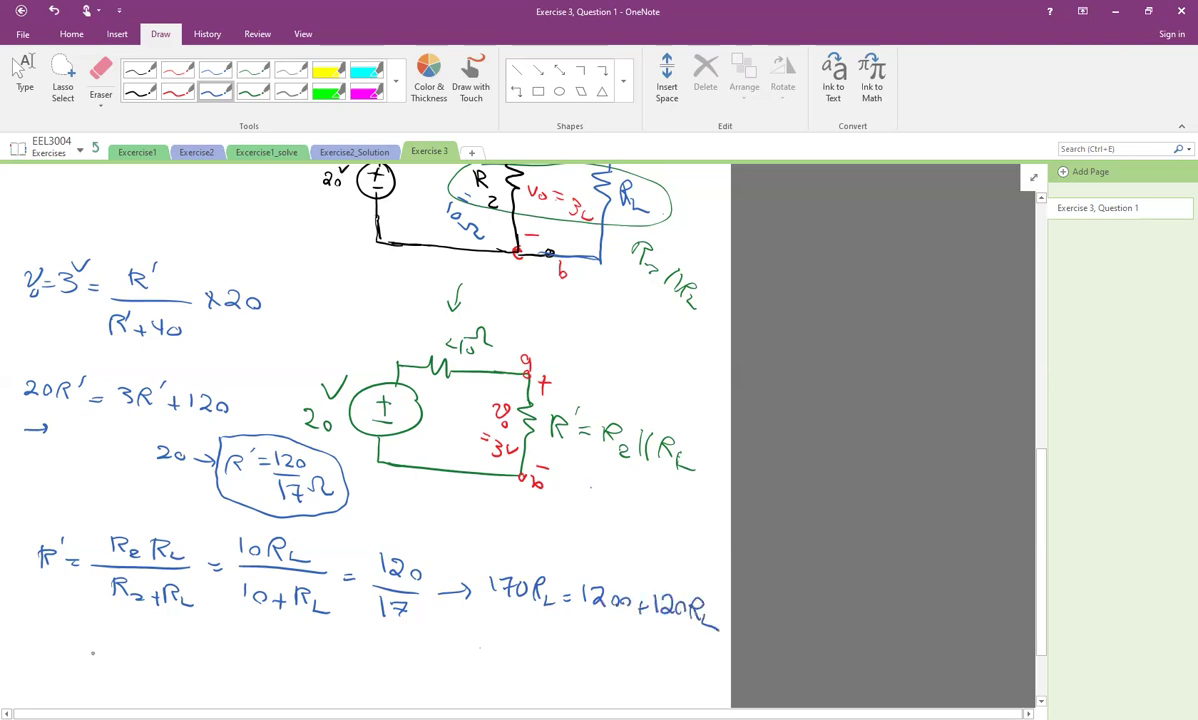
- Simplify to 50RL = 1000 and box the final answer RL = 24 Ω
{"action": "left_click_drag", "start_coordinate": [52, 656], "coordinate": [97, 656]}
{"action": "left_click_drag", "start_coordinate": [85, 650], "coordinate": [85, 661]}
{"action": "mouse_move", "coordinate": [144, 650]}
{"action": "left_mouse_down"}
{"action": "mouse_move", "coordinate": [130, 666]}
{"action": "mouse_move", "coordinate": [152, 652]}
{"action": "mouse_move", "coordinate": [181, 667]}
{"action": "mouse_move", "coordinate": [225, 656]}
{"action": "left_mouse_up"}
{"action": "left_click_drag", "start_coordinate": [211, 662], "coordinate": [293, 655]}
{"action": "left_click_drag", "start_coordinate": [318, 660], "coordinate": [404, 666]}
{"action": "left_click_drag", "start_coordinate": [413, 660], "coordinate": [428, 654]}
{"action": "mouse_move", "coordinate": [441, 662]}
{"action": "left_mouse_down"}
{"action": "mouse_move", "coordinate": [502, 662]}
{"action": "mouse_move", "coordinate": [447, 655]}
{"action": "mouse_move", "coordinate": [478, 650]}
{"action": "mouse_move", "coordinate": [466, 688]}
{"action": "mouse_move", "coordinate": [505, 645]}
{"action": "left_mouse_up"}
{"action": "left_click_drag", "start_coordinate": [478, 688], "coordinate": [541, 655]}
{"action": "left_click_drag", "start_coordinate": [529, 663], "coordinate": [642, 668]}
{"action": "mouse_move", "coordinate": [562, 622]}
{"action": "left_mouse_down"}
{"action": "mouse_move", "coordinate": [665, 637]}
{"action": "mouse_move", "coordinate": [600, 690]}
{"action": "mouse_move", "coordinate": [560, 625]}
{"action": "left_mouse_up"}
{"action": "left_click", "coordinate": [24, 75]}
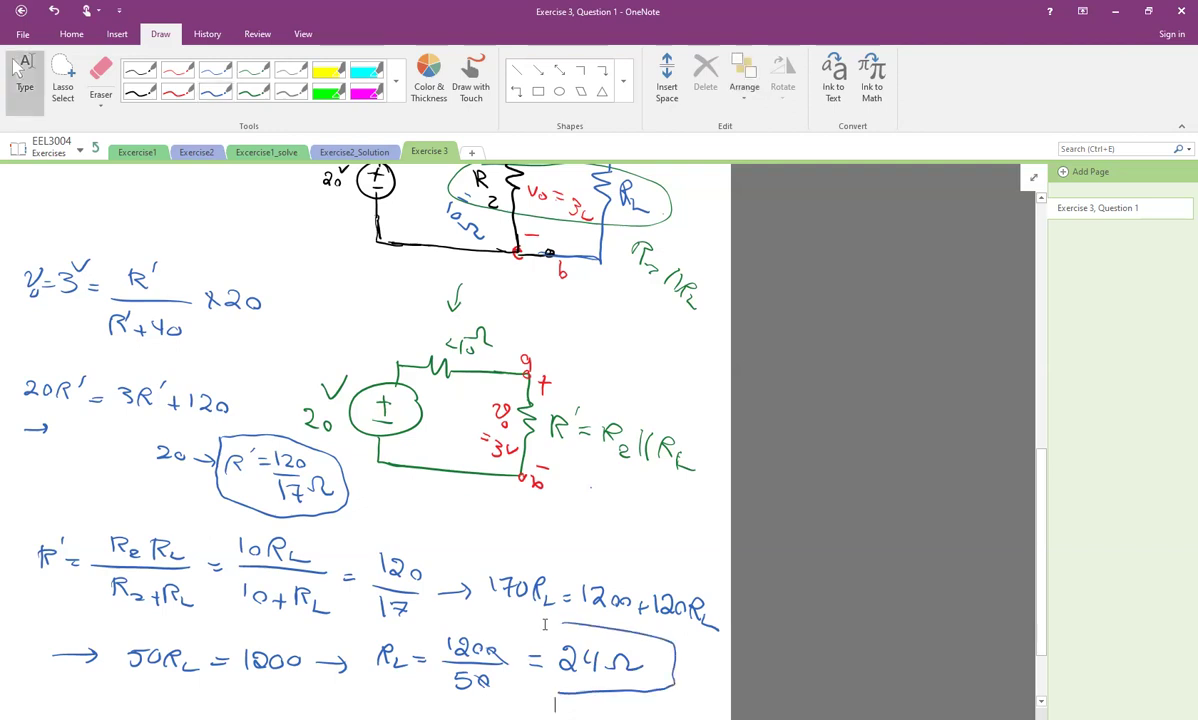
- Zoom out until the whole page with boxed R2 = 10 Ω and RL = 24 Ω shows
{"action": "scroll", "coordinate": [544, 624], "scroll_direction": "down", "scroll_amount": 5, "text": "ctrl"}
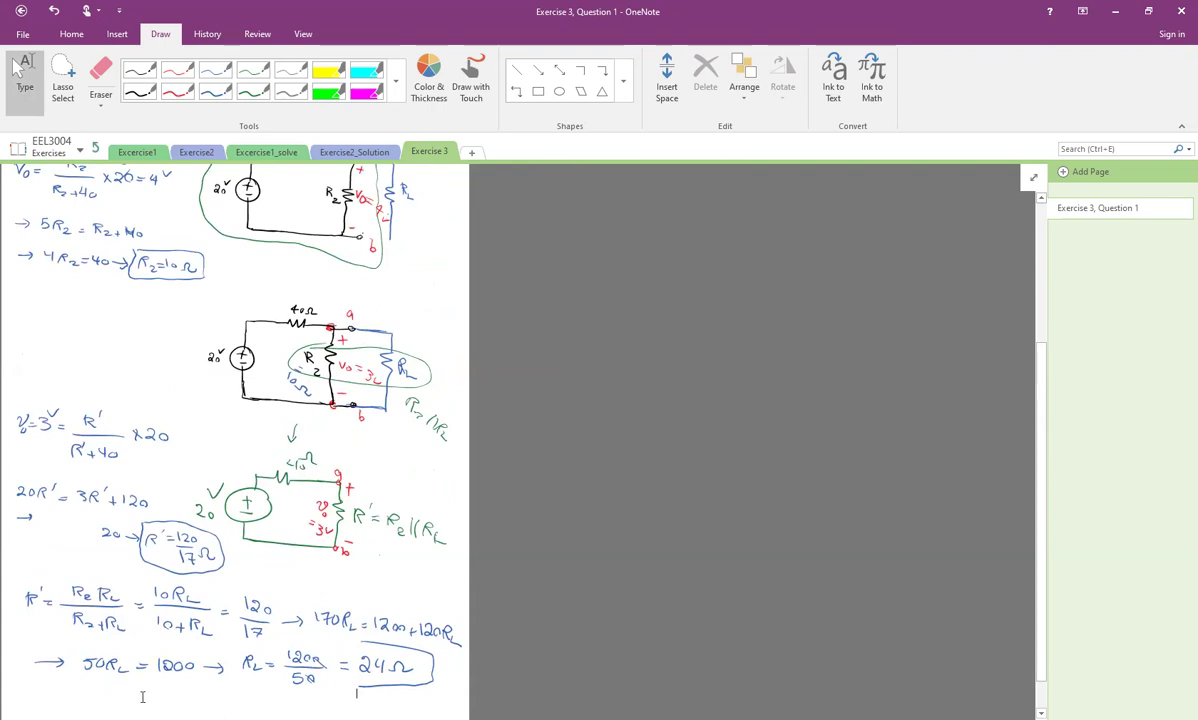
{"action": "scroll", "coordinate": [218, 630], "scroll_direction": "down", "scroll_amount": 1, "text": "ctrl"}
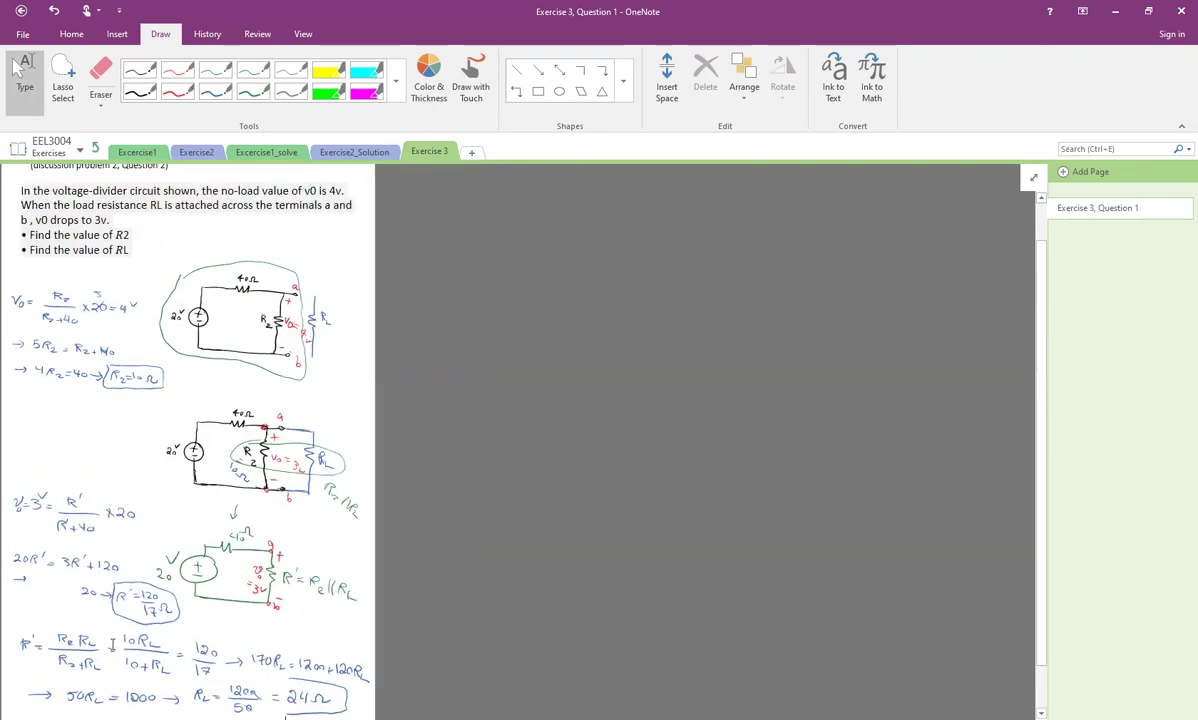